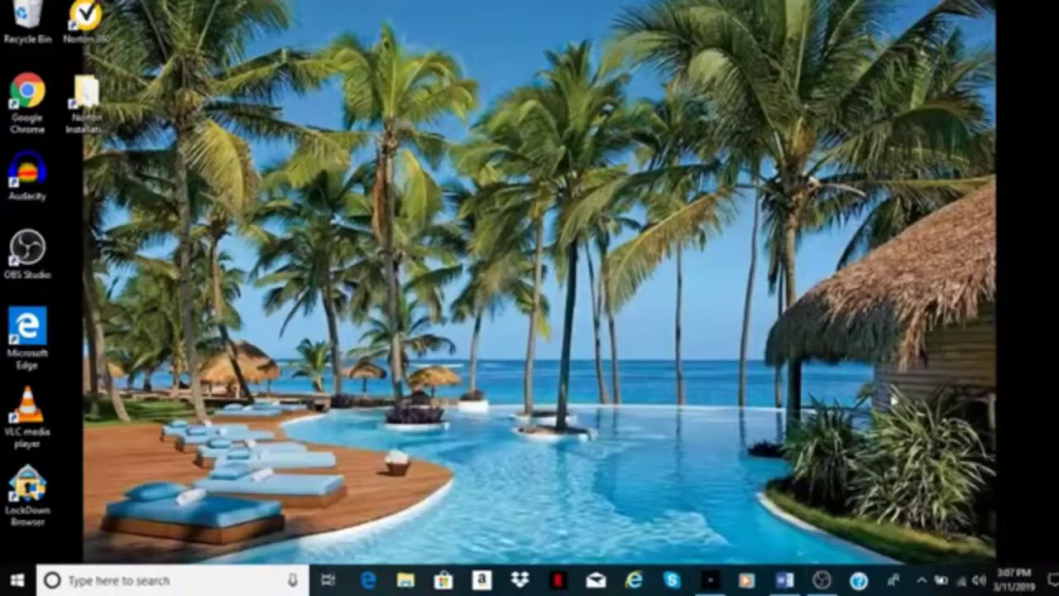
Bring the recording OBS Studio window forward and adjust the Mic/Aux volume slider
left_click(832, 585)
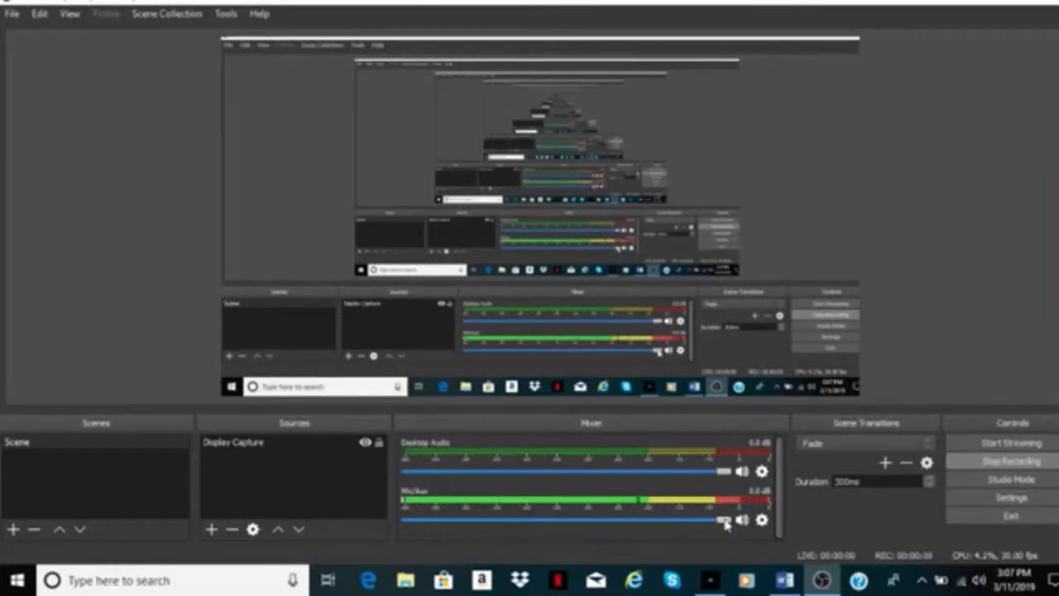
mouse_move(725, 523)
left_mouse_down()
mouse_move(439, 522)
mouse_move(733, 534)
left_mouse_up()
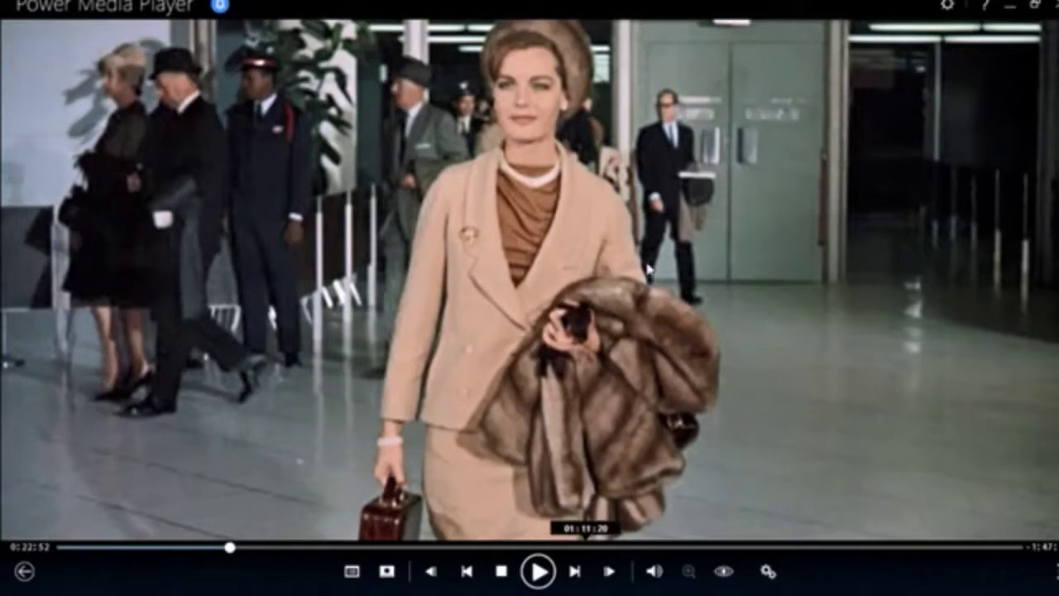
Play the film clip in Power Media Player, pause it at 0:23:05, and minimize the player
scroll(647, 269, "up", 2)
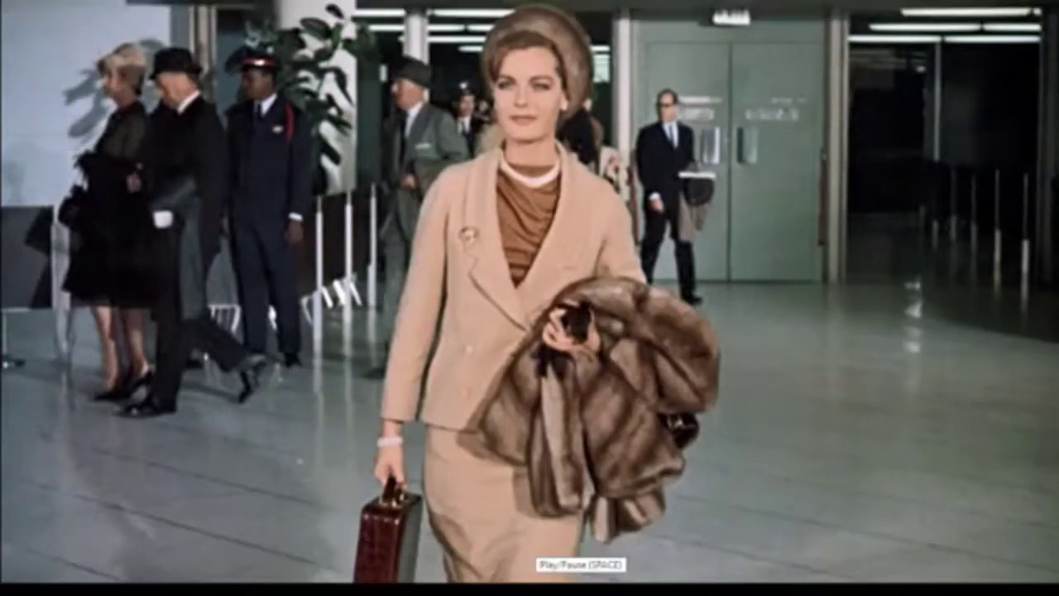
left_click(538, 570)
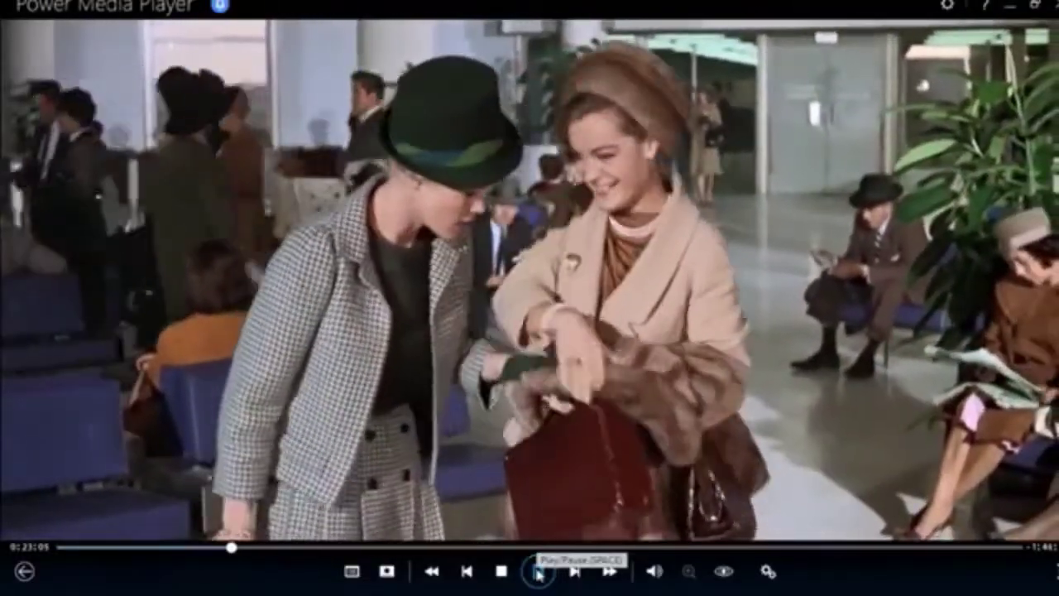
left_click(538, 571)
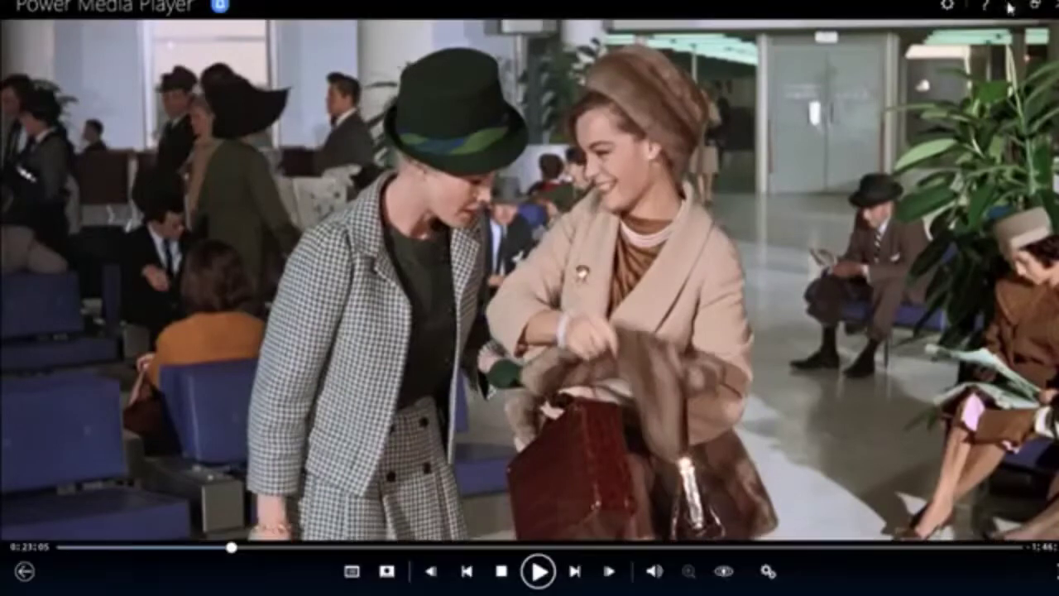
left_click(1008, 9)
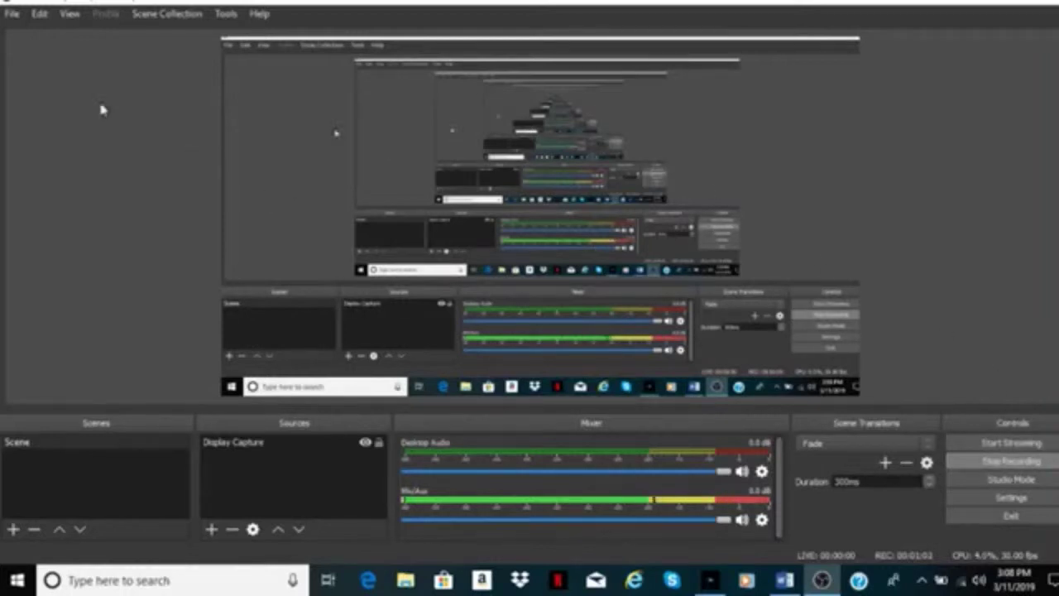
Use OBS's File > Show Recordings to open the Videos folder in File Explorer
left_click(9, 17)
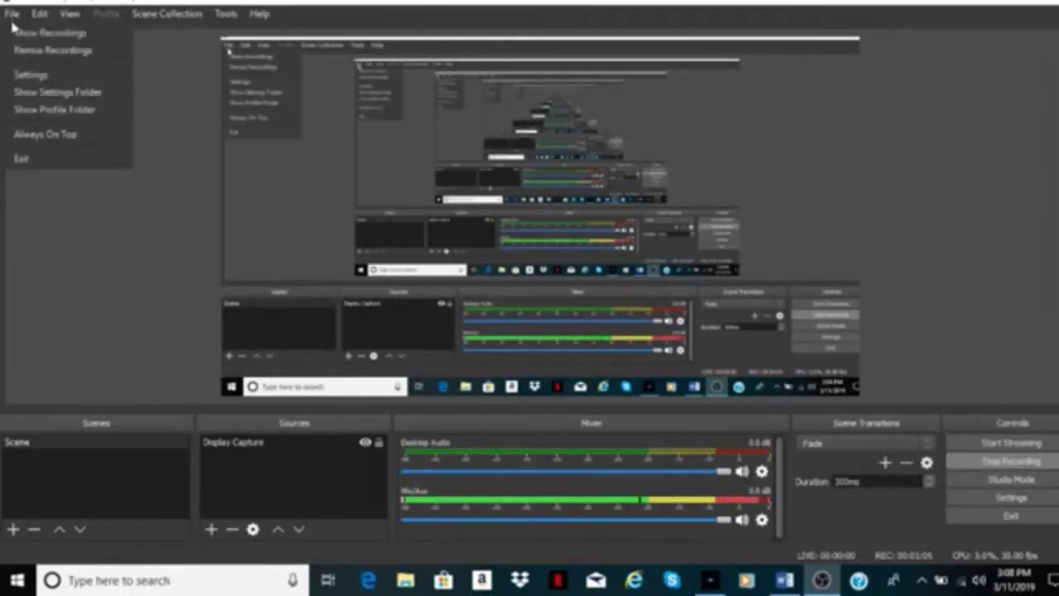
left_click(13, 32)
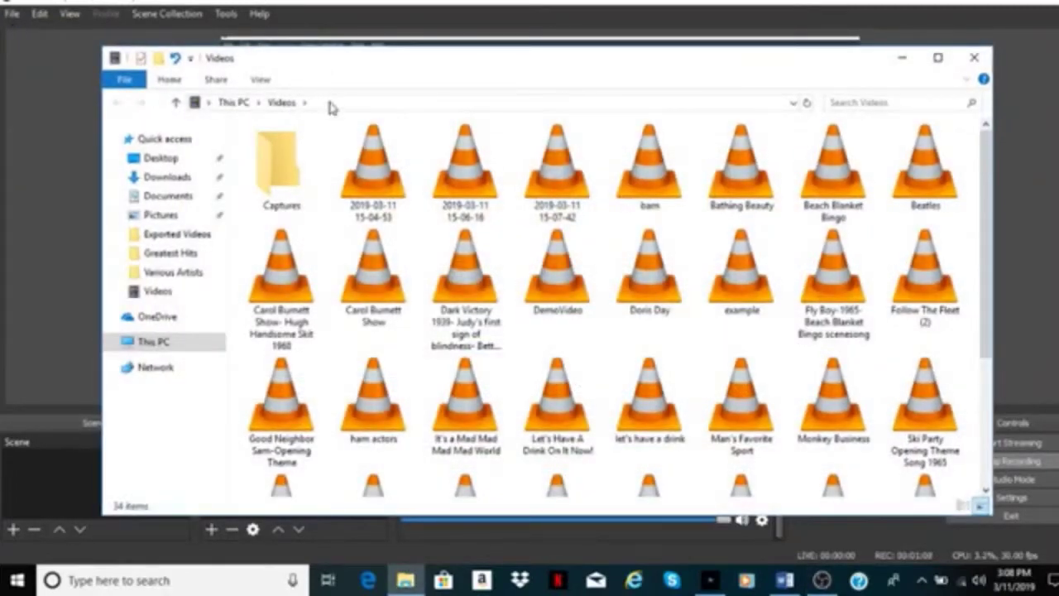
right_click(373, 158)
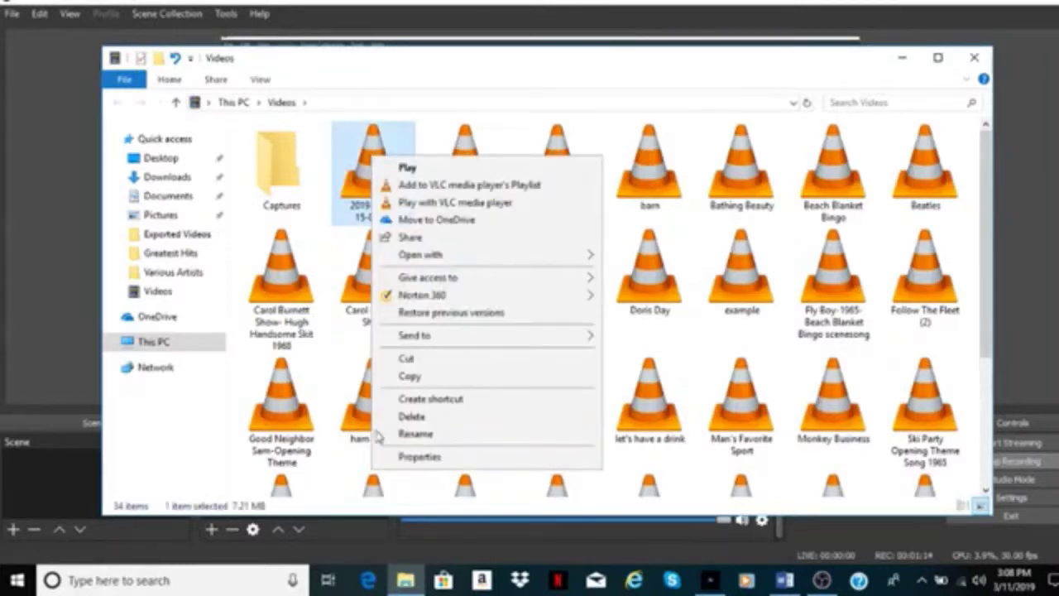
left_click(414, 435)
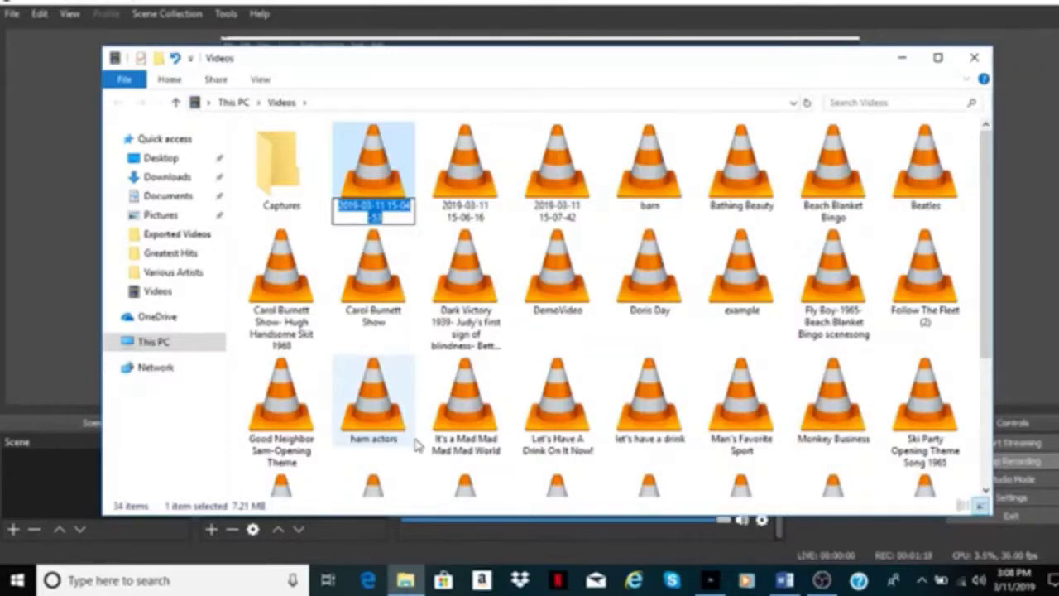
type("Good Neighbor Sam")
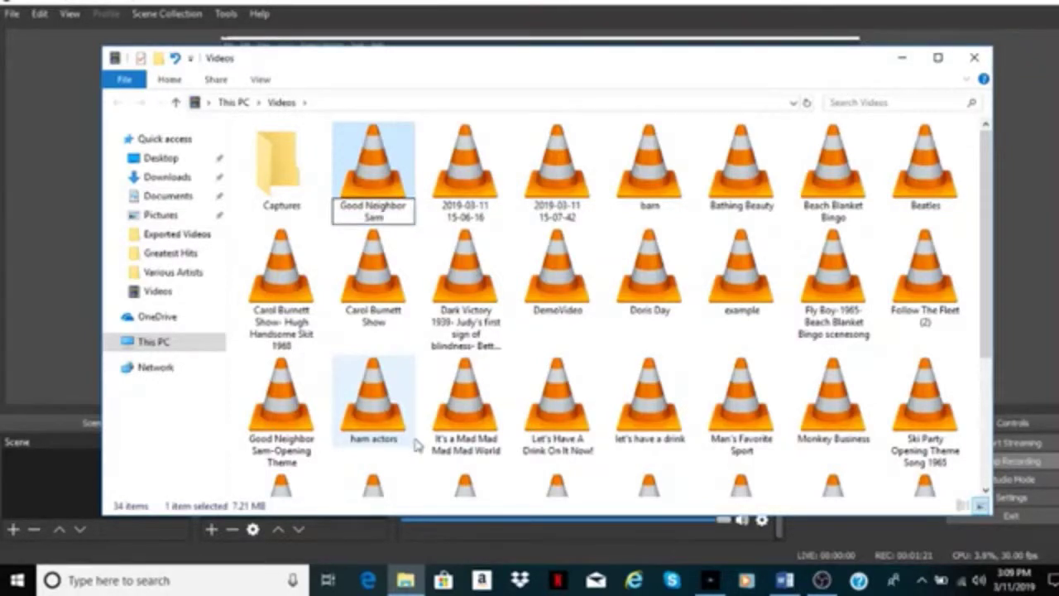
key("Return")
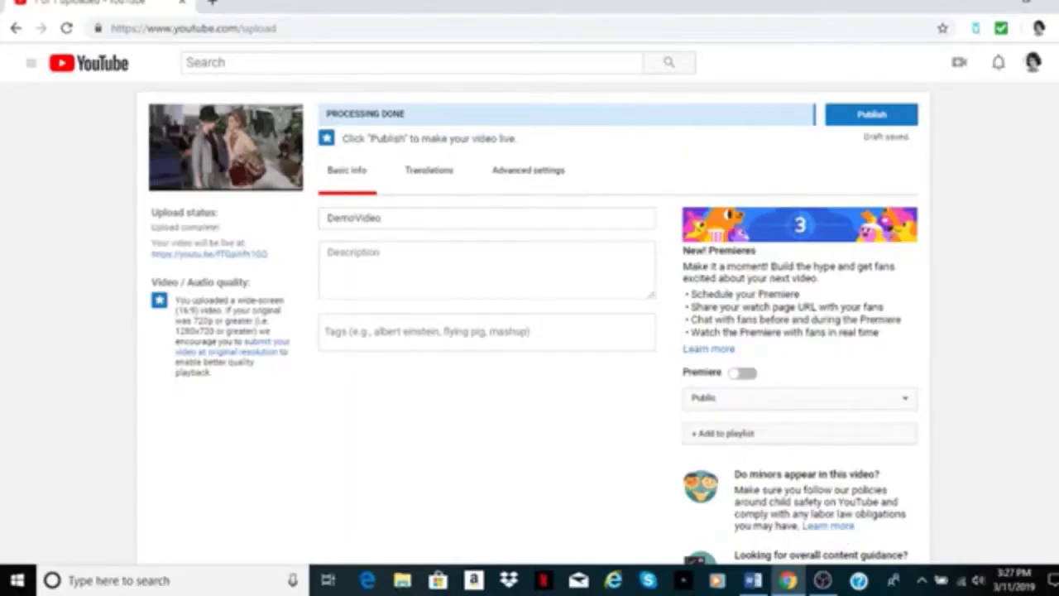
Go through Video Manager to the channel's uploaded videos and open DemoVideo in the Editor
scroll(529, 331, "down", 5)
left_click(797, 408)
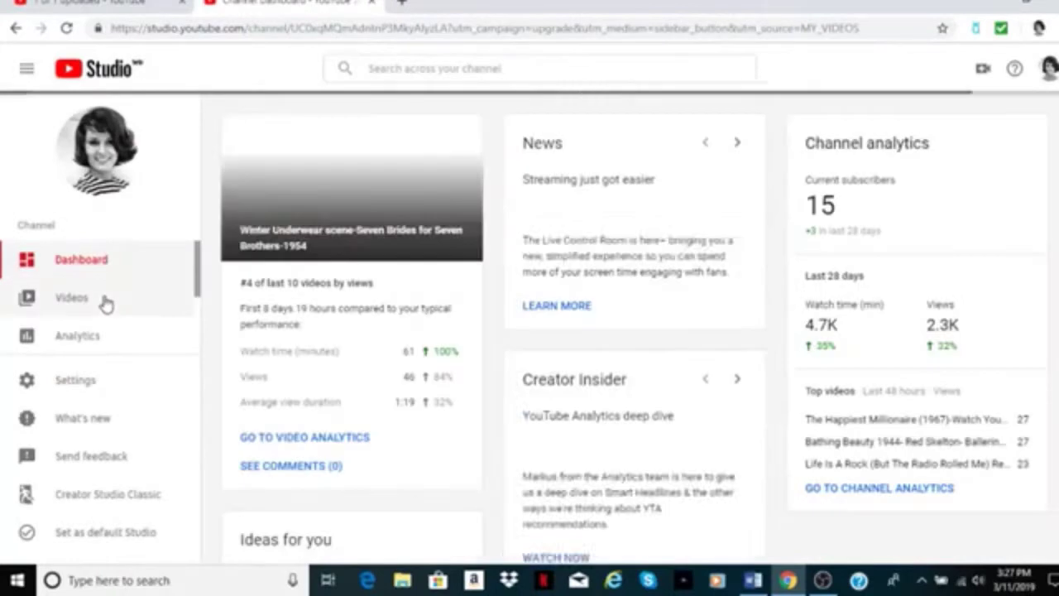
left_click(104, 302)
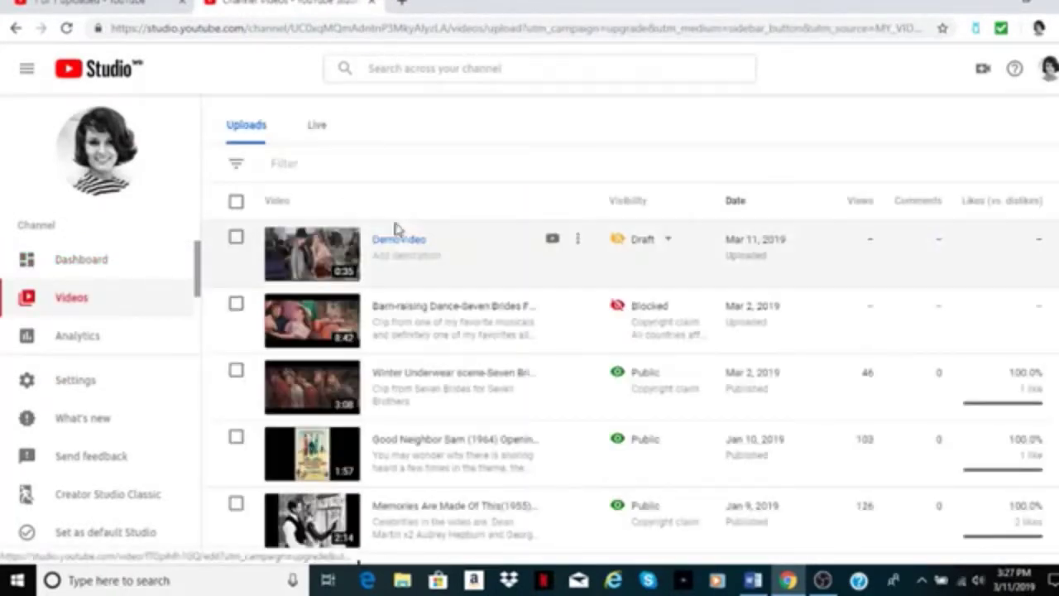
left_click(408, 243)
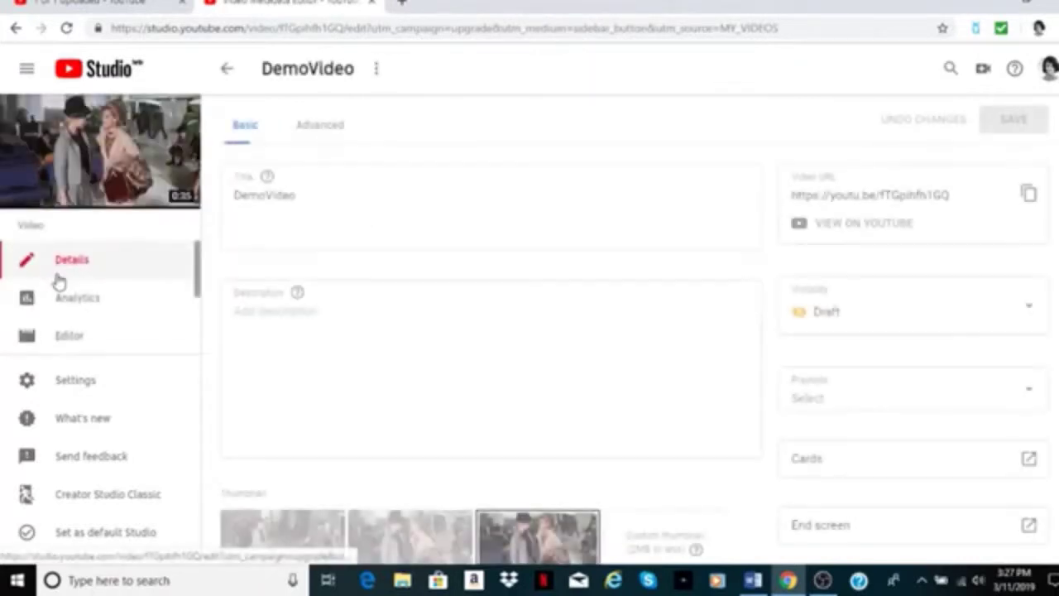
left_click(70, 335)
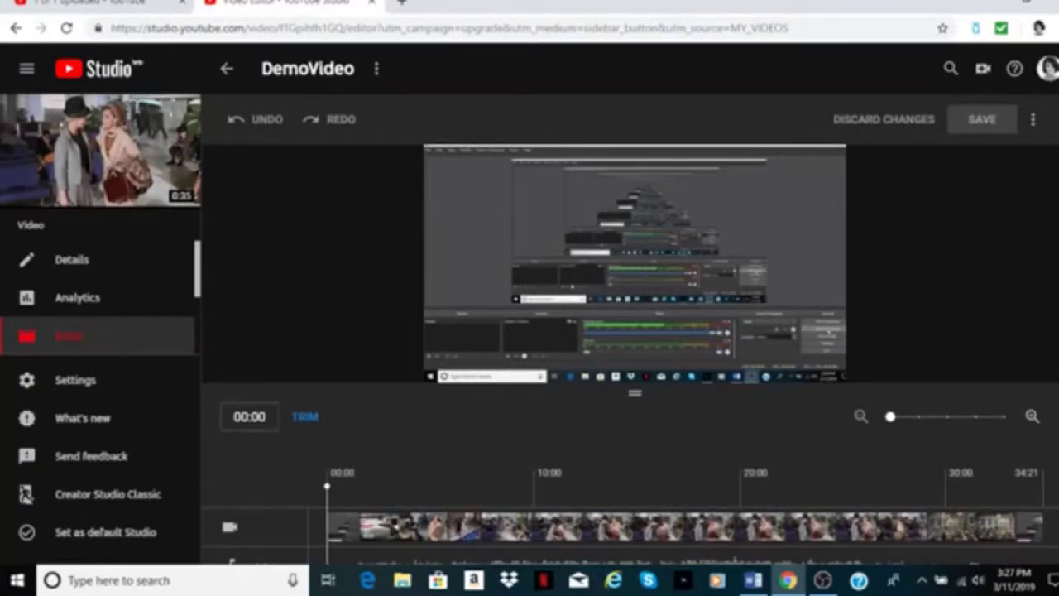
Play DemoVideo's preview briefly and stop it at 01:13
scroll(630, 330, "down", 1)
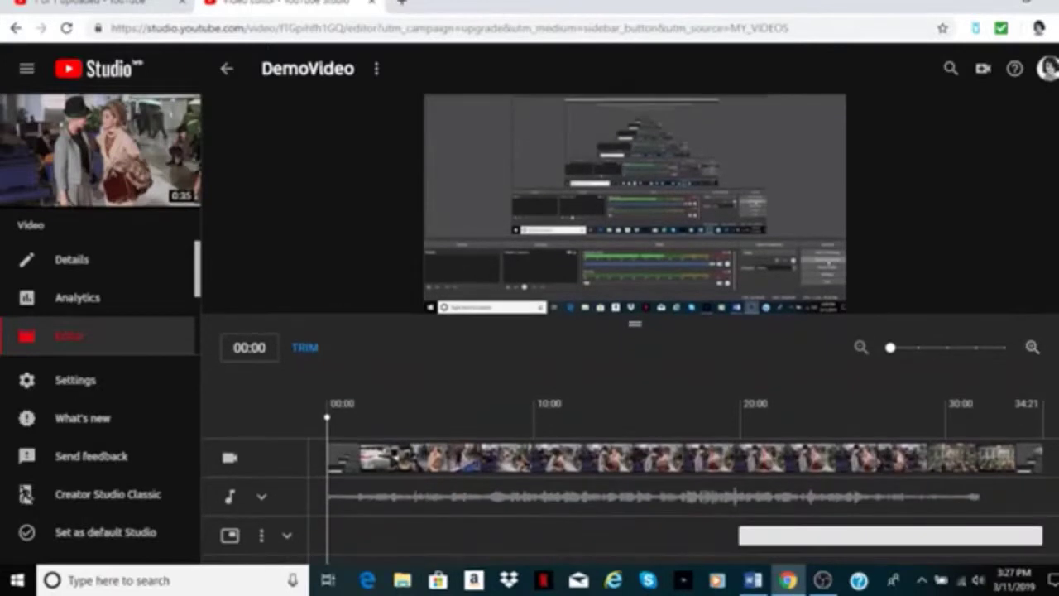
left_click(685, 203)
scroll(678, 207, "up", 1)
left_click(445, 316)
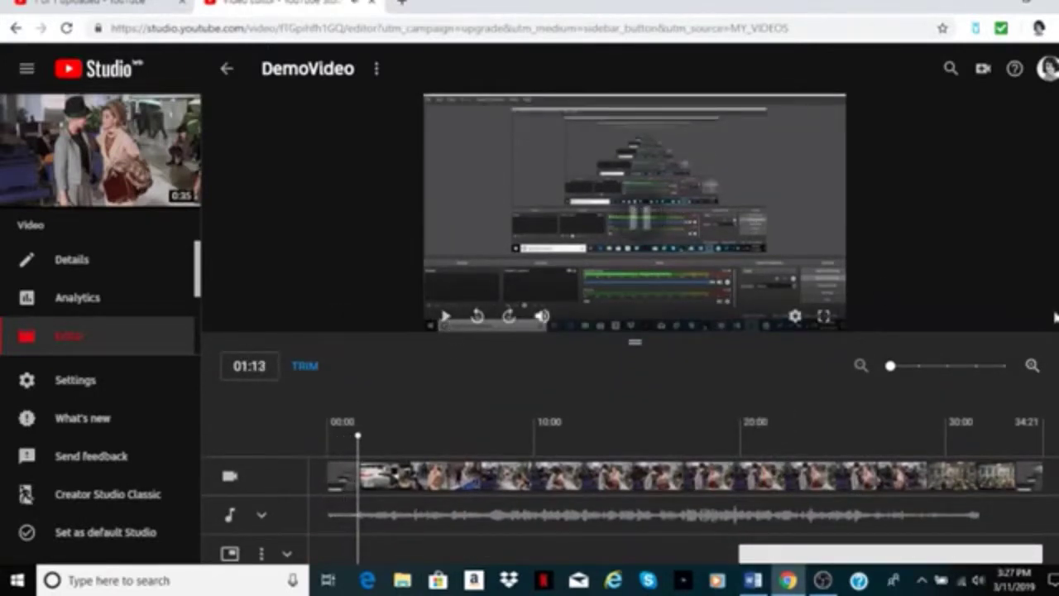
scroll(881, 286, "down", 1)
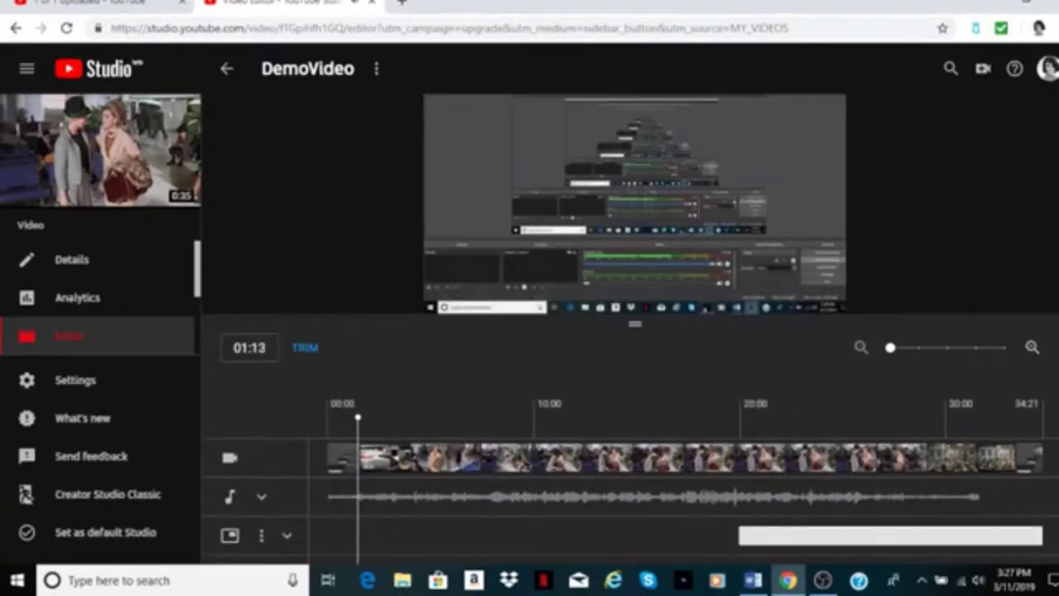
Apply the '2 videos or playlists' end-screen template to DemoVideo
left_click(270, 536)
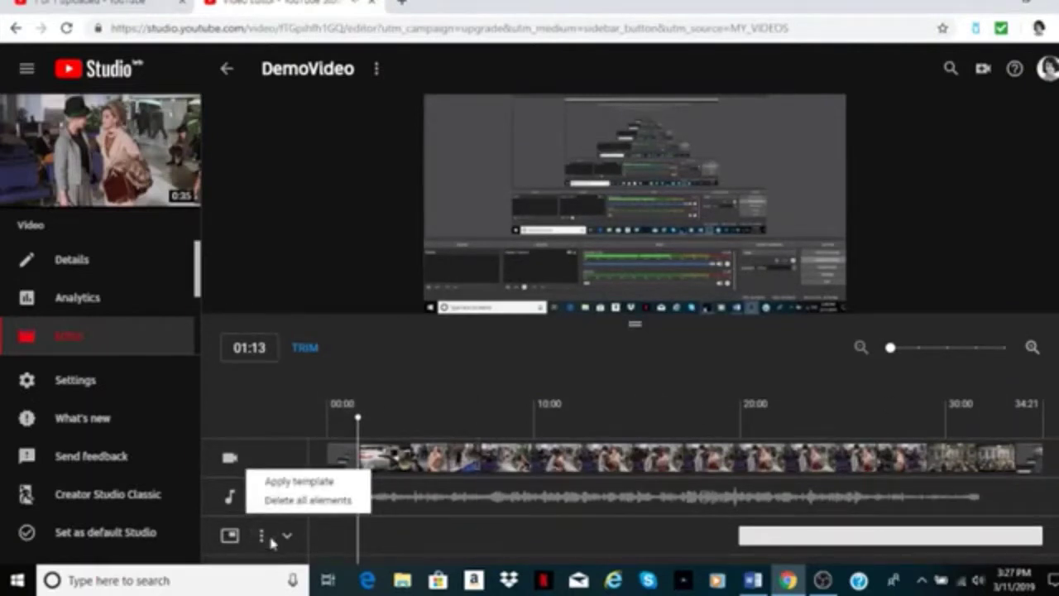
left_click(321, 481)
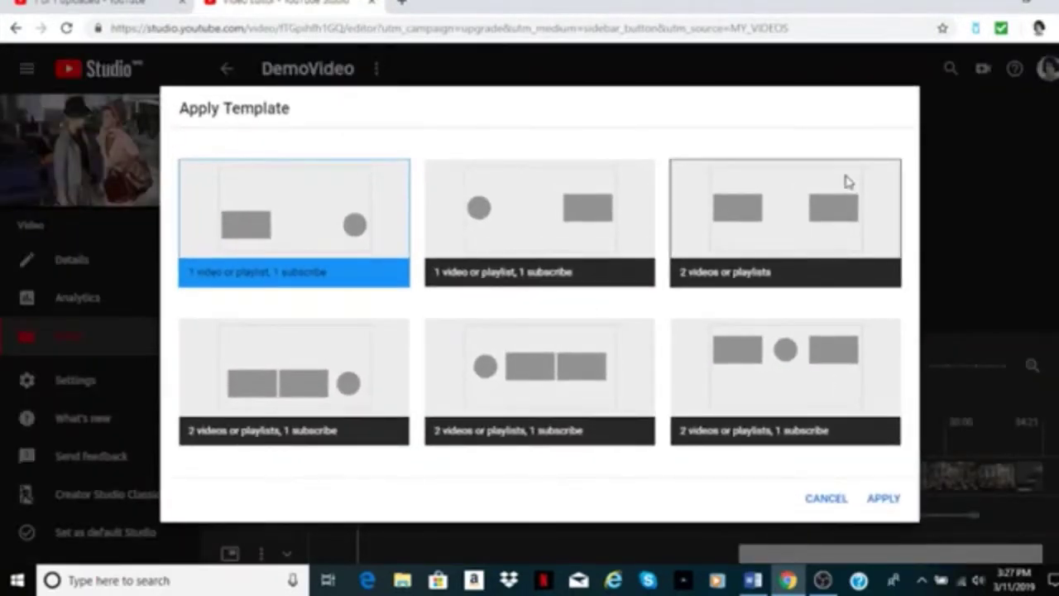
left_click(766, 219)
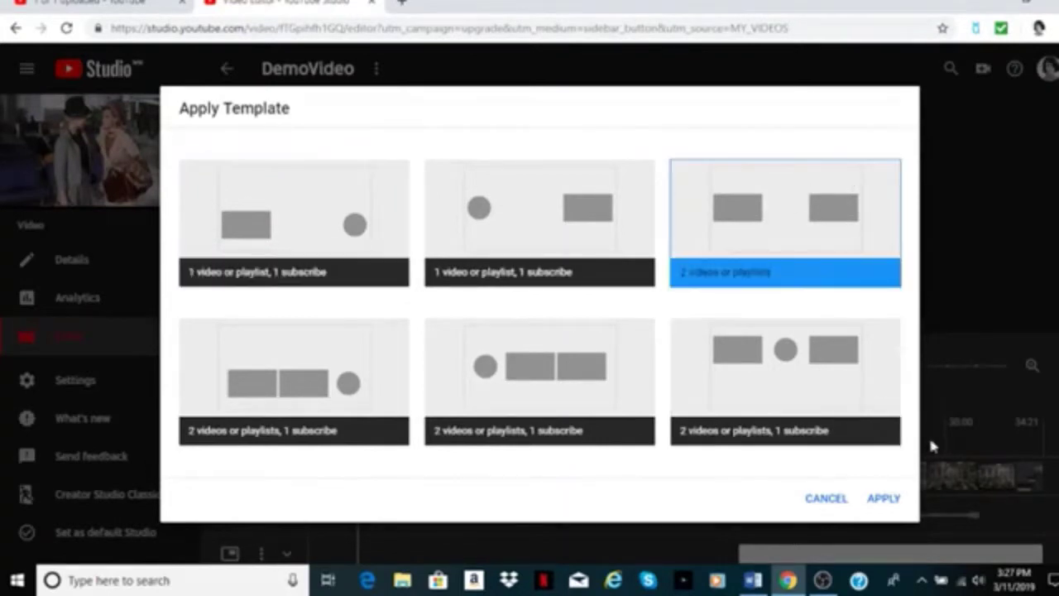
left_click(881, 500)
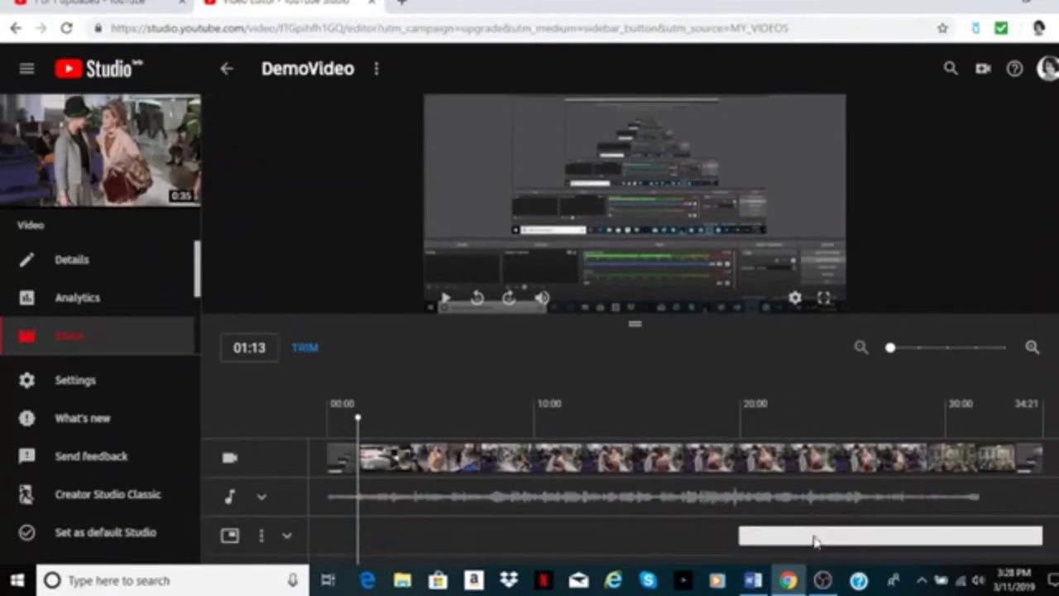
Lower the Best for viewer and Most recent upload boxes, start them at 27:17, and save
left_click(813, 541)
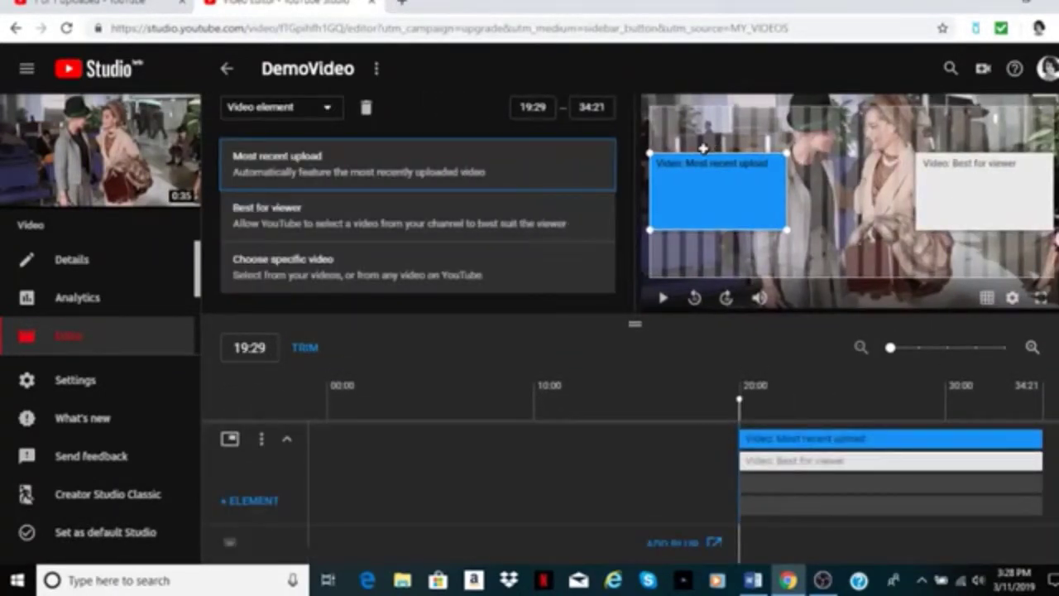
left_click_drag(1014, 177, 1015, 225)
left_click_drag(688, 209, 689, 258)
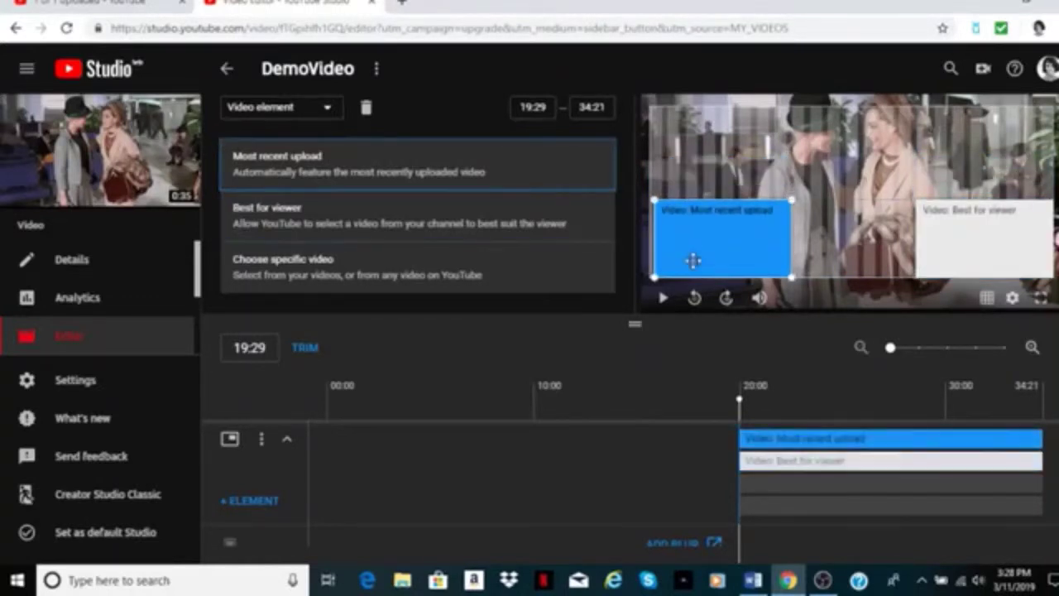
left_click_drag(736, 476, 896, 479)
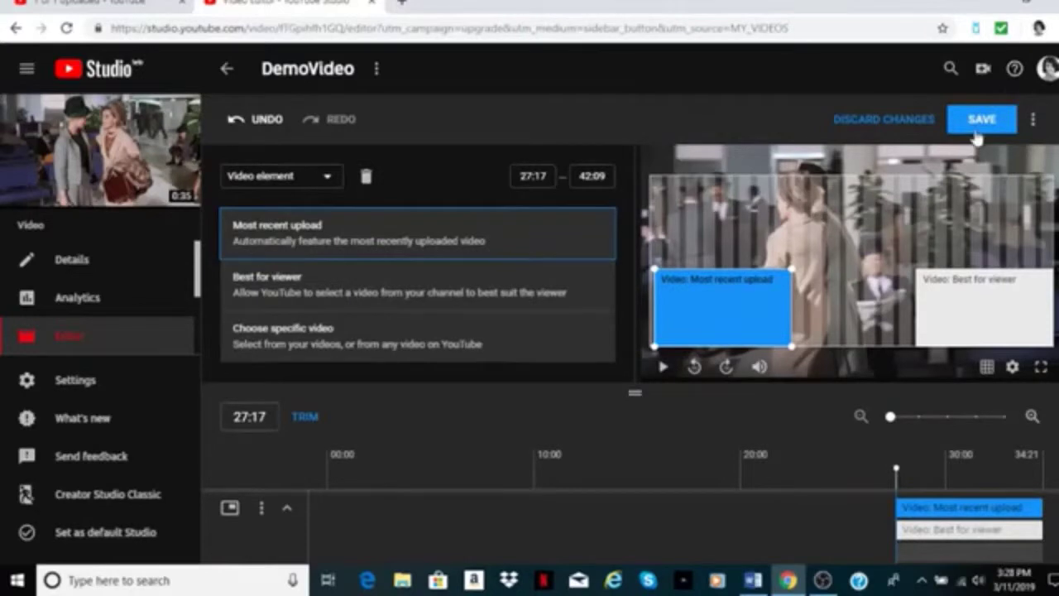
left_click(980, 121)
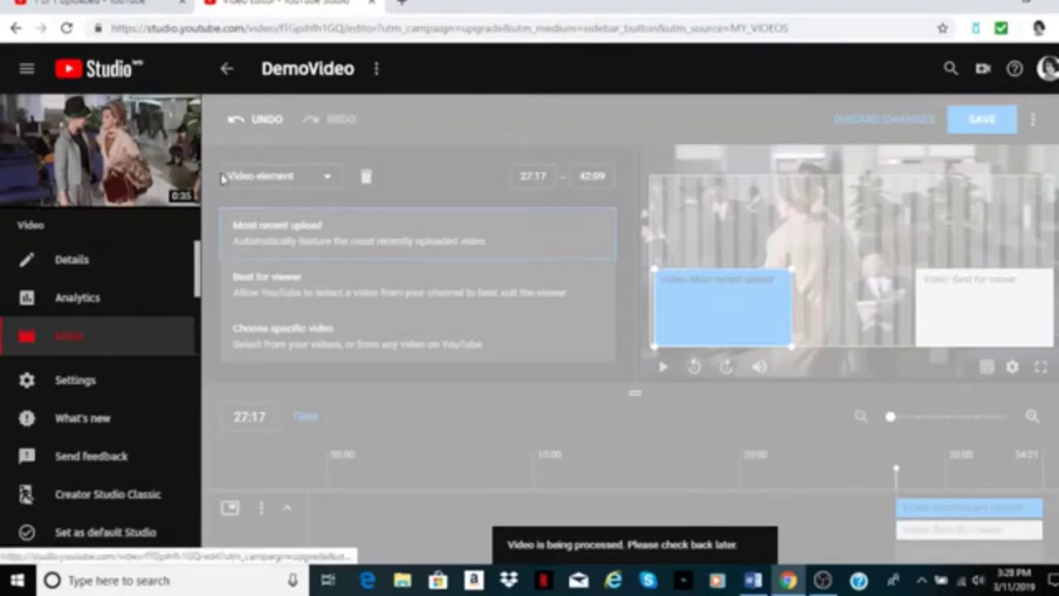
Return to the Uploads list and dismiss DemoVideo's visibility choices, keeping it as Draft
left_click(228, 71)
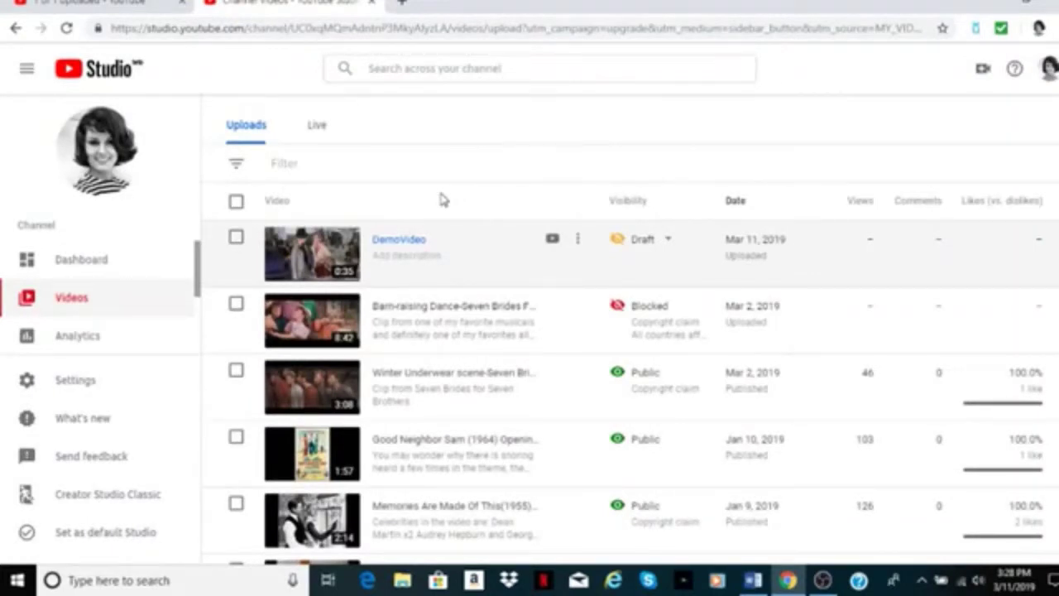
left_click(666, 240)
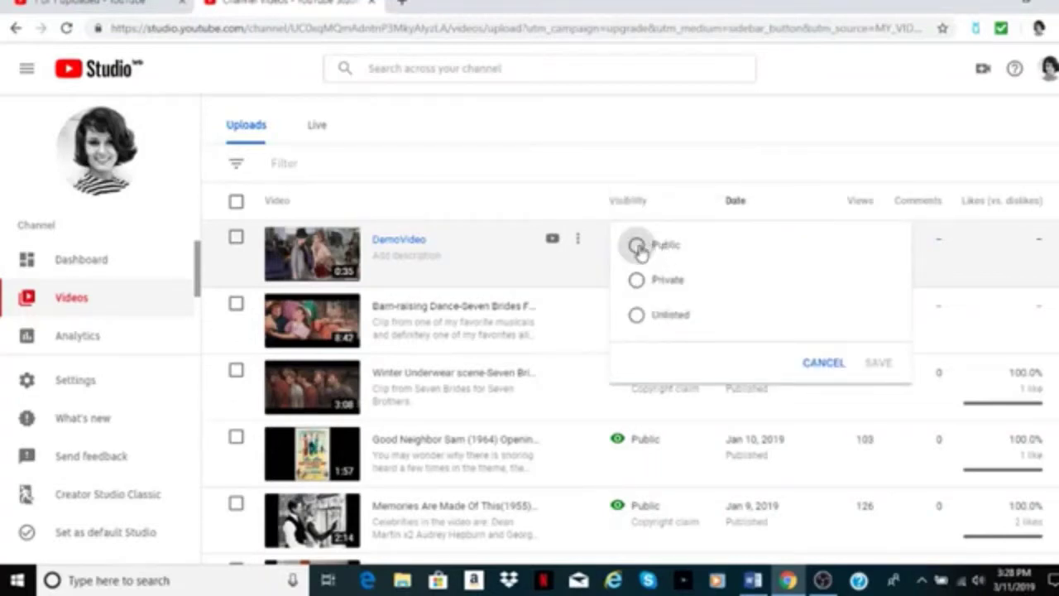
left_click(821, 364)
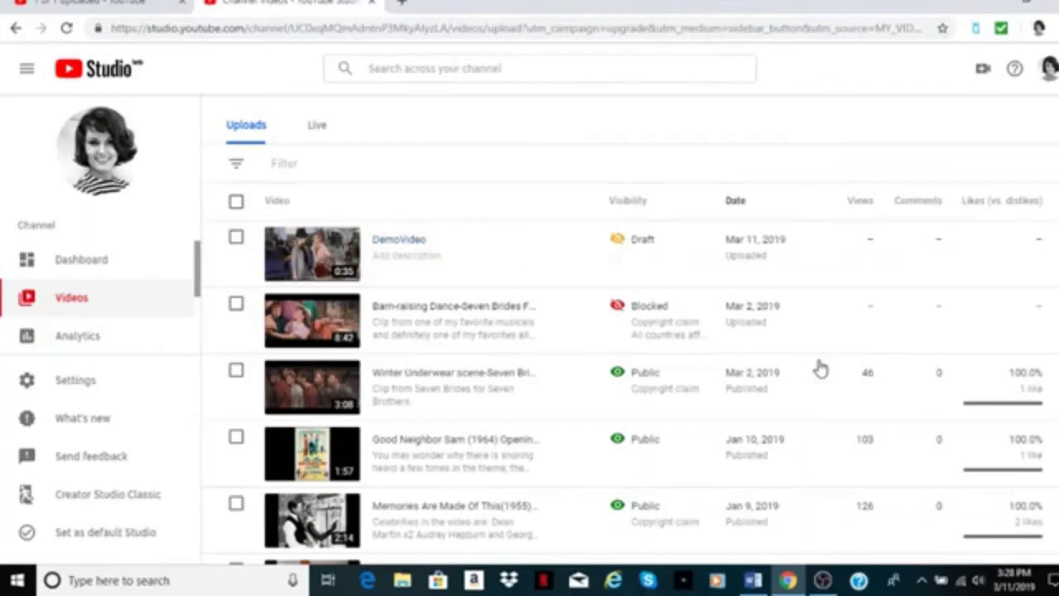